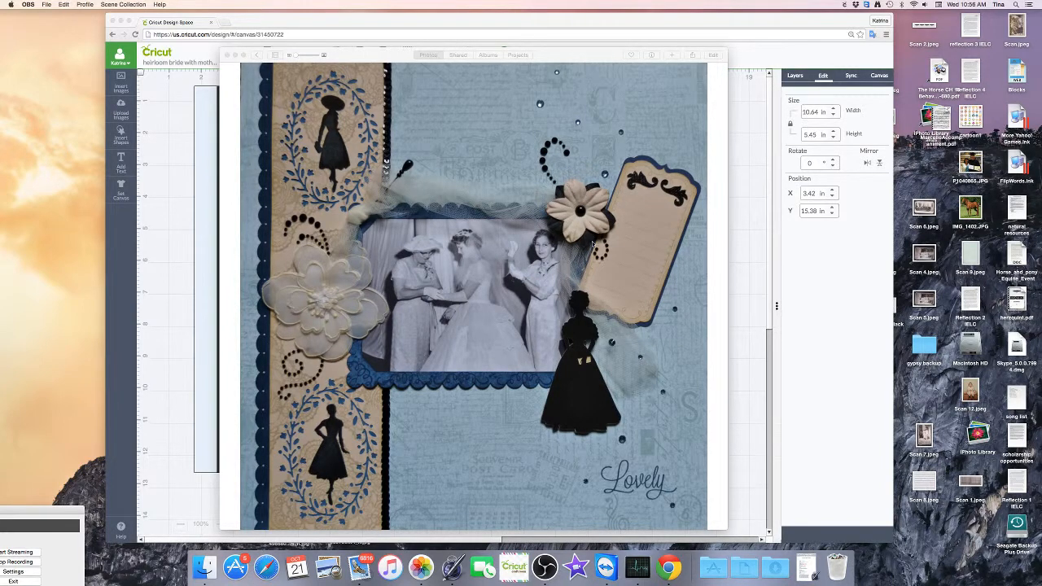
# Compare the finished scrapbook page photo with the Cricut Design Space layout and the row of figure silhouettes below it.
pyautogui.click(235, 54)
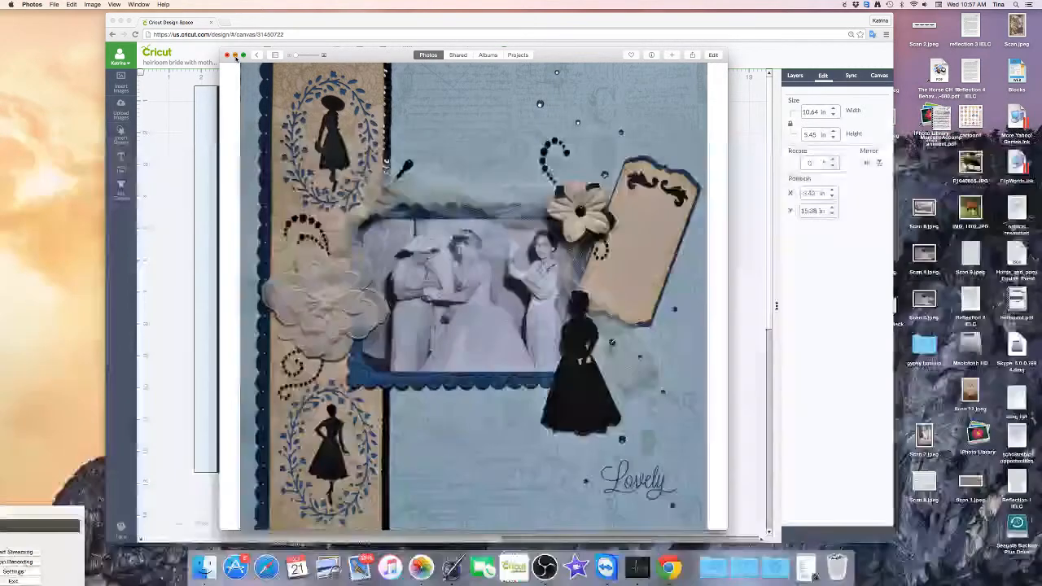
pyautogui.click(235, 55)
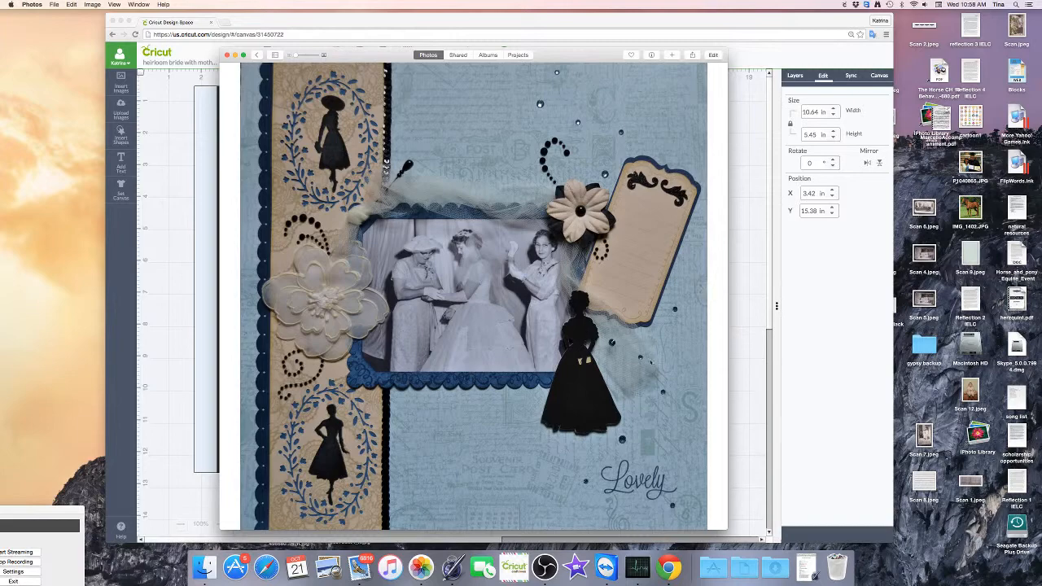
pyautogui.click(235, 55)
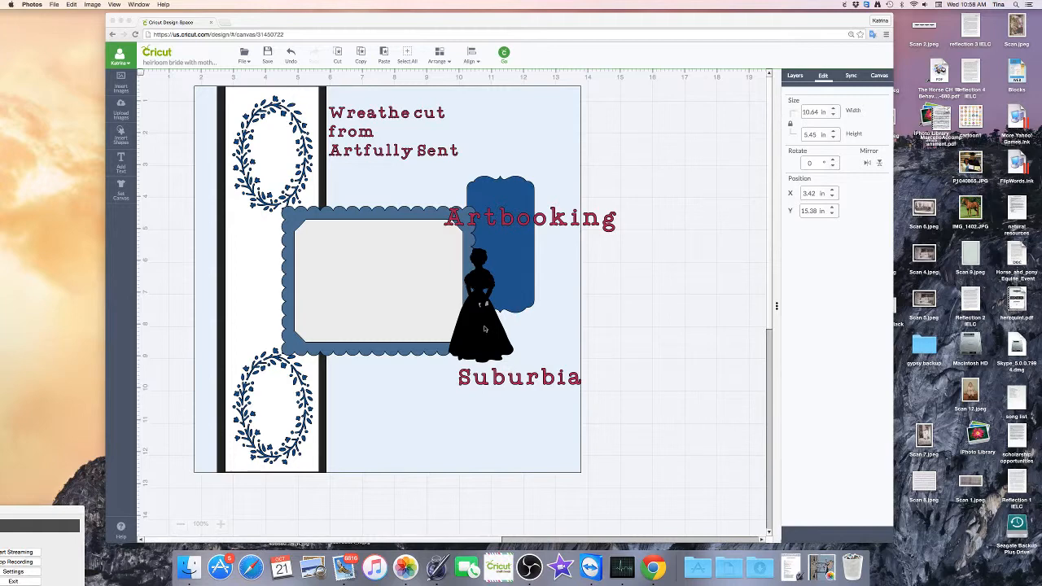
pyautogui.scroll(-2, 488, 334)
pyautogui.scroll(2, 456, 326)
pyautogui.click(481, 341)
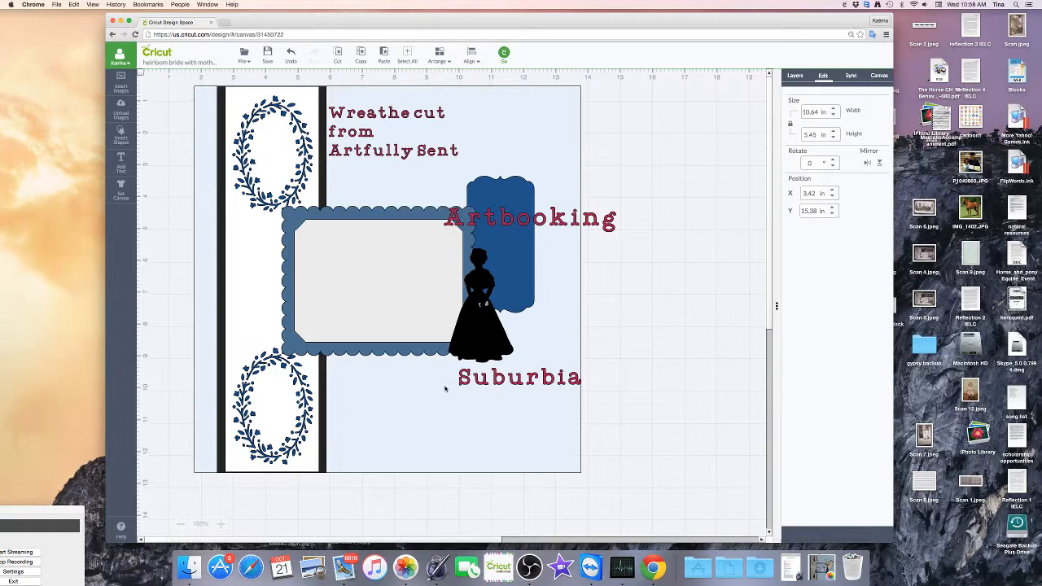
pyautogui.scroll(-10, 445, 389)
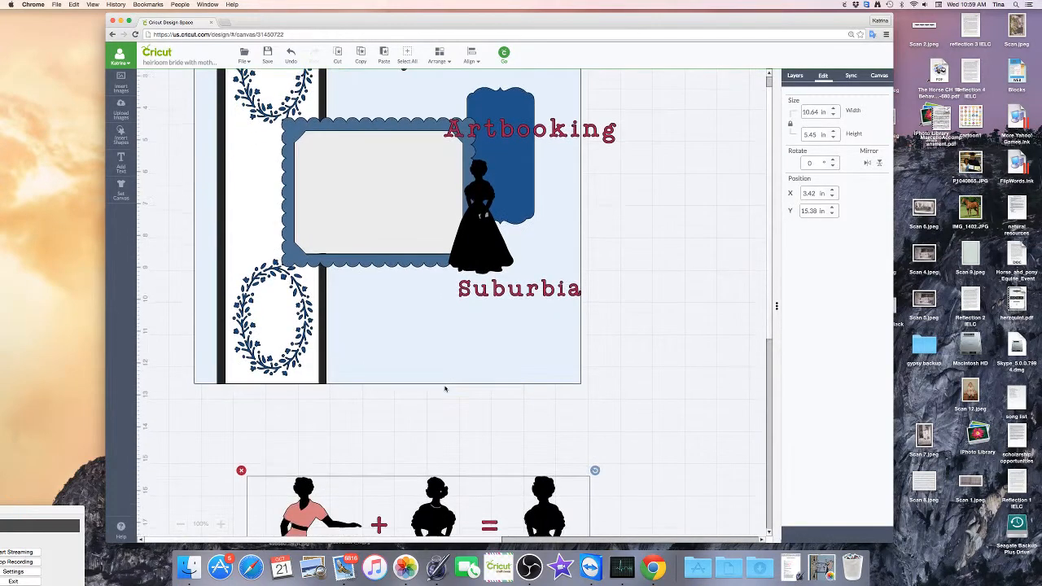
pyautogui.scroll(-6, 444, 389)
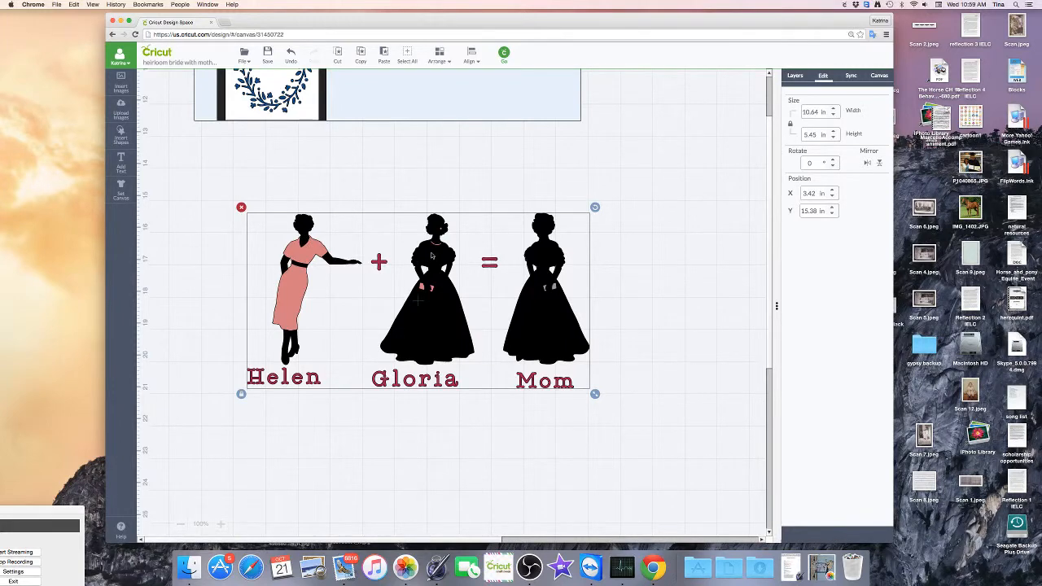
pyautogui.click(819, 566)
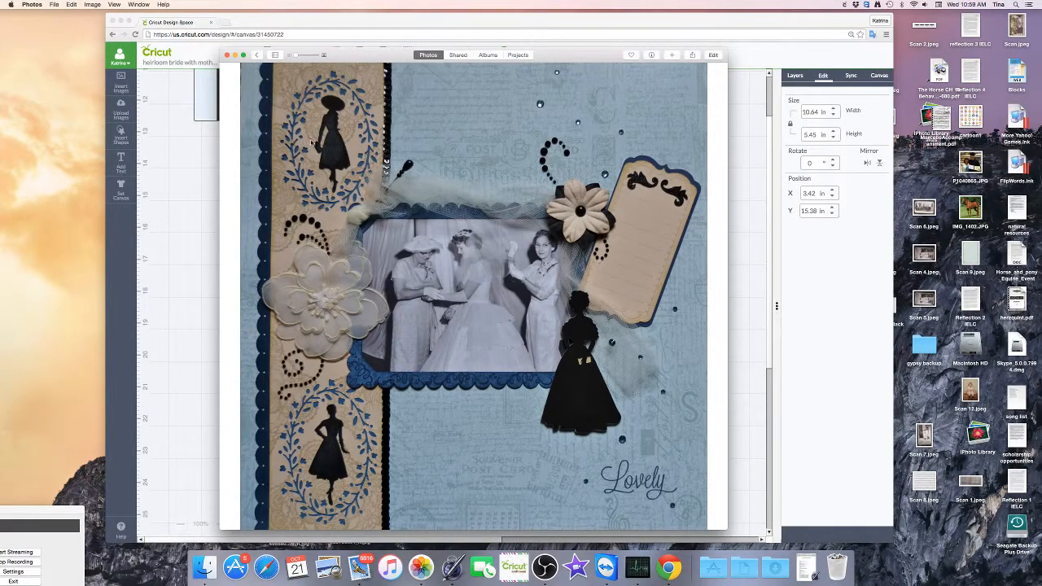
pyautogui.click(235, 55)
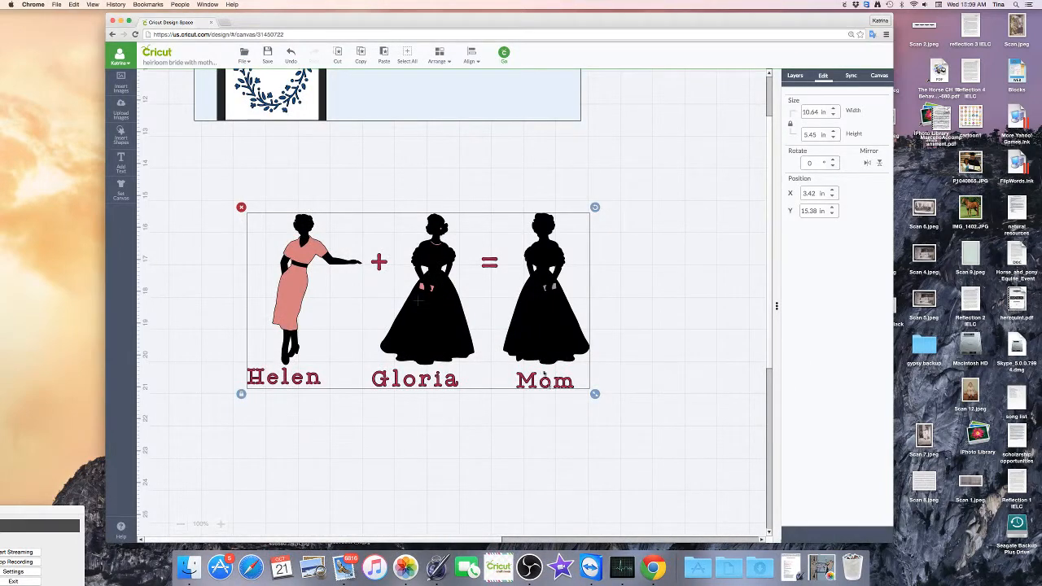
# Ungroup the leaning woman figure and move its black layer to the far side of the row, at about X 15.62, Y 16.97 in.
pyautogui.click(609, 386)
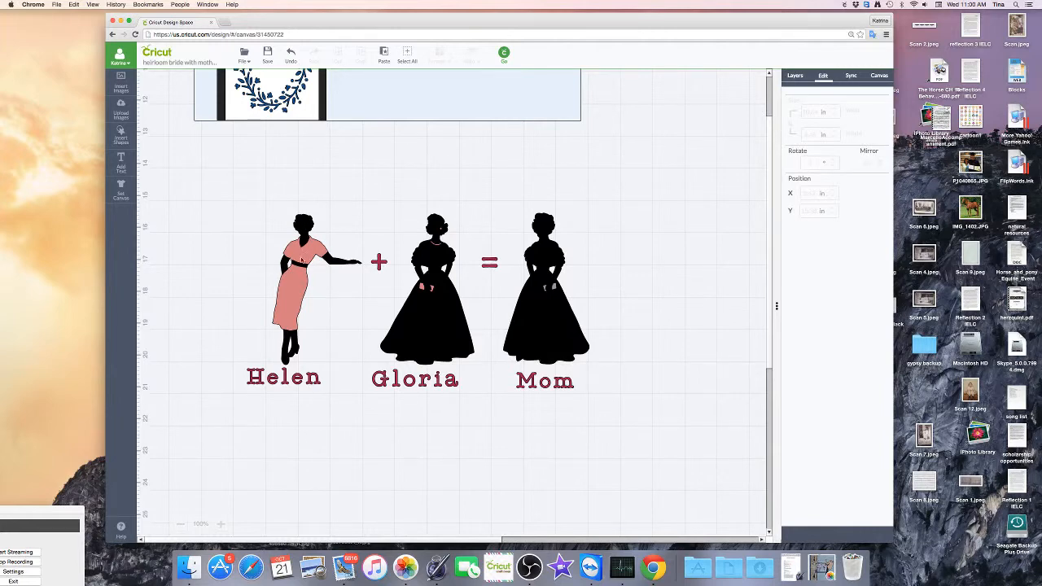
pyautogui.rightClick(302, 288)
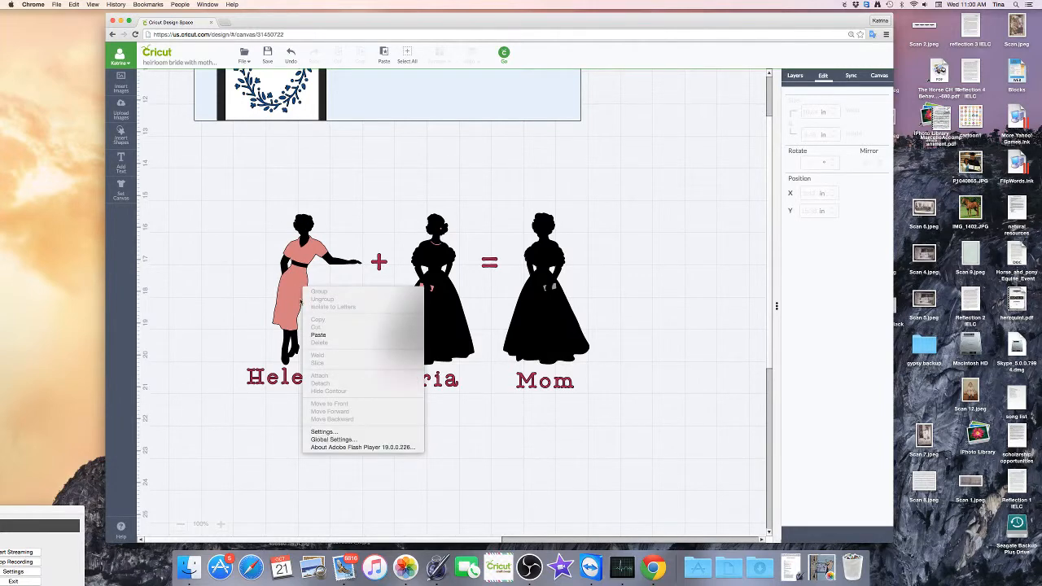
pyautogui.click(300, 303)
pyautogui.rightClick(282, 293)
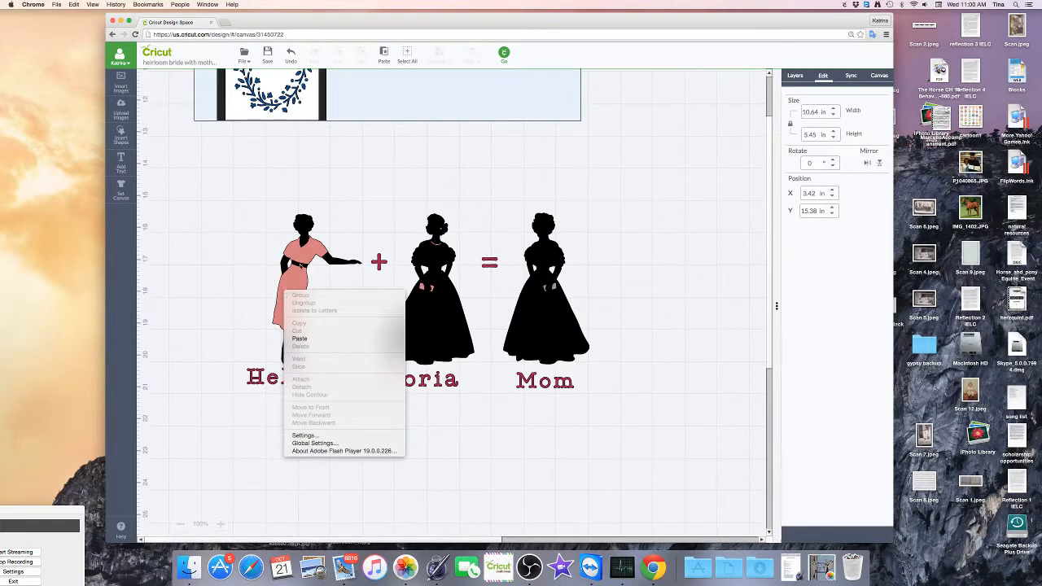
pyautogui.click(300, 265)
pyautogui.click(300, 263)
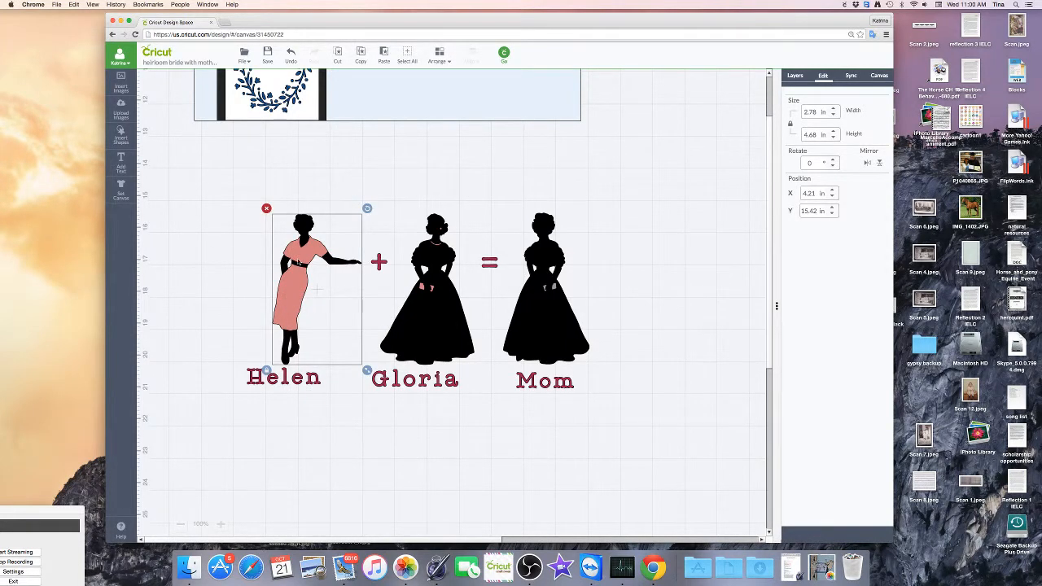
pyautogui.rightClick(298, 261)
pyautogui.click(311, 271)
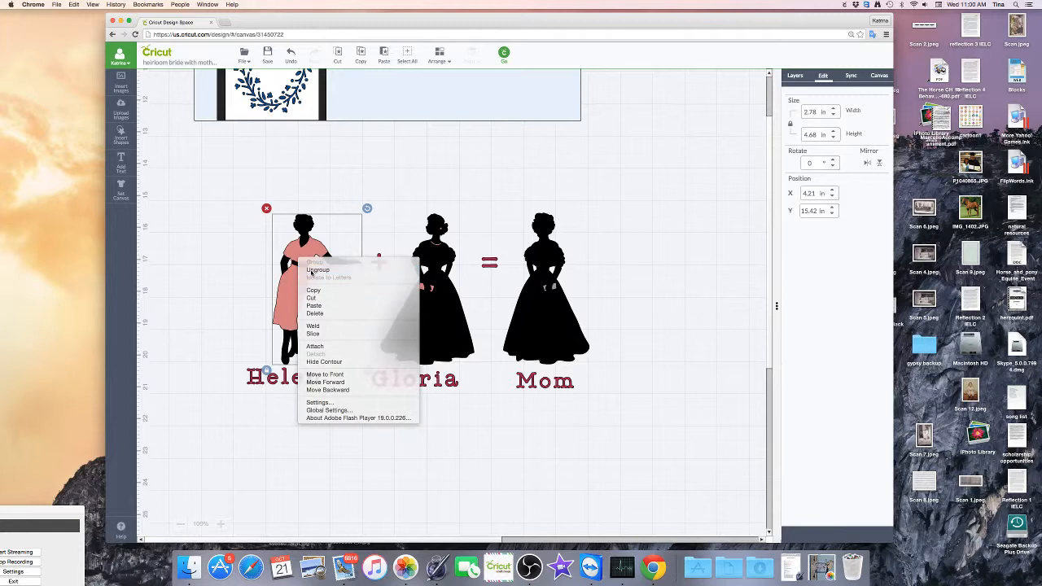
pyautogui.moveTo(295, 283); pyautogui.dragTo(671, 343)
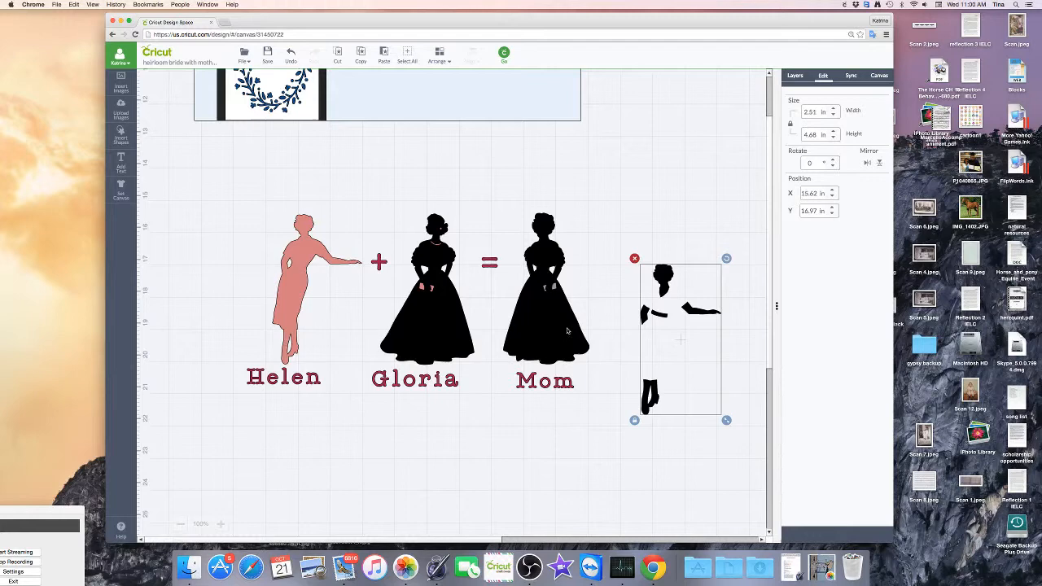
# Mirror the middle gowned figure horizontally and separate its black layer, placing it below the row at about X 9.66, Y 22.46 in.
pyautogui.click(437, 330)
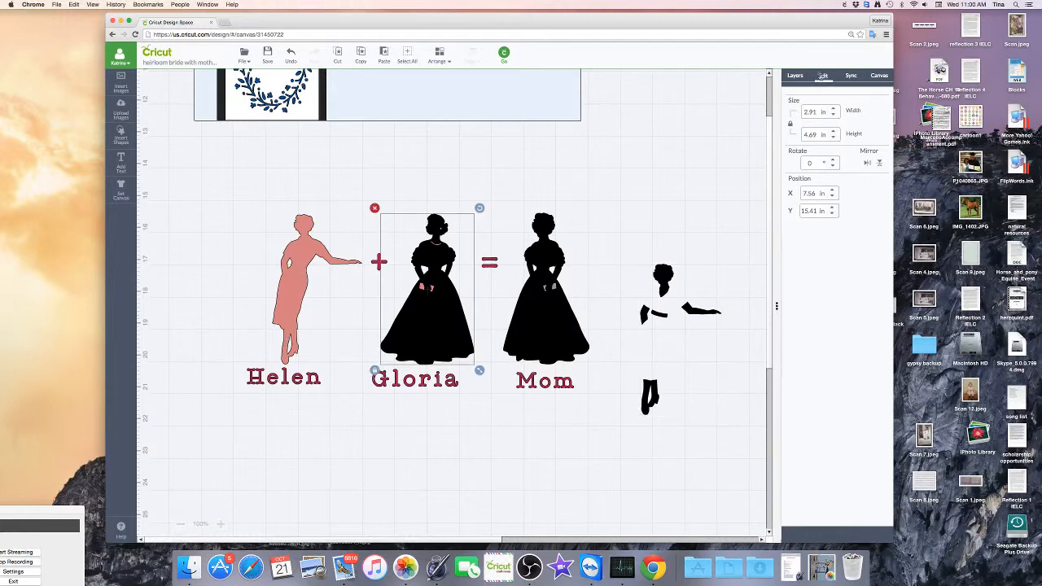
pyautogui.click(867, 163)
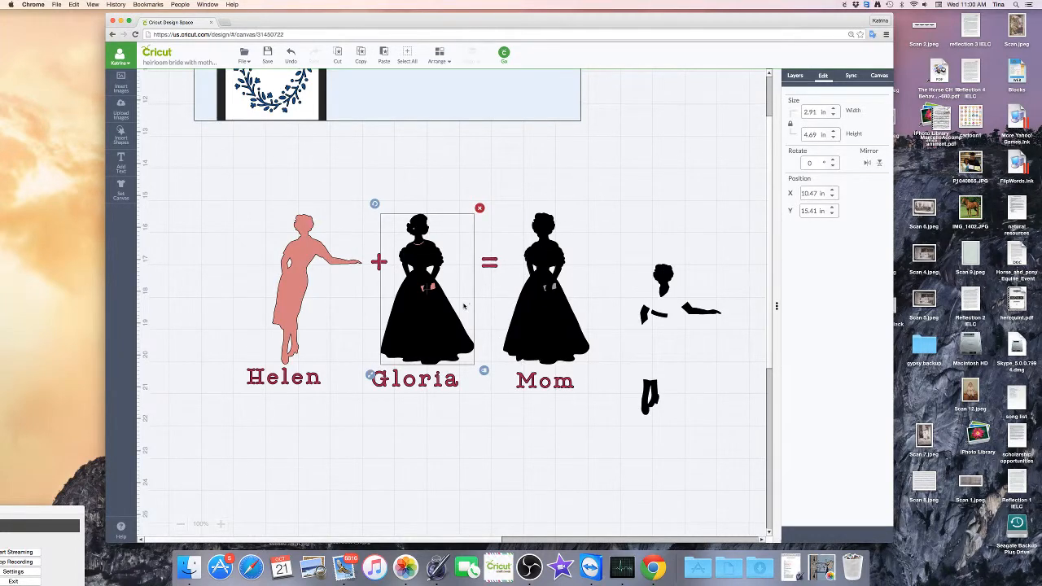
pyautogui.rightClick(423, 306)
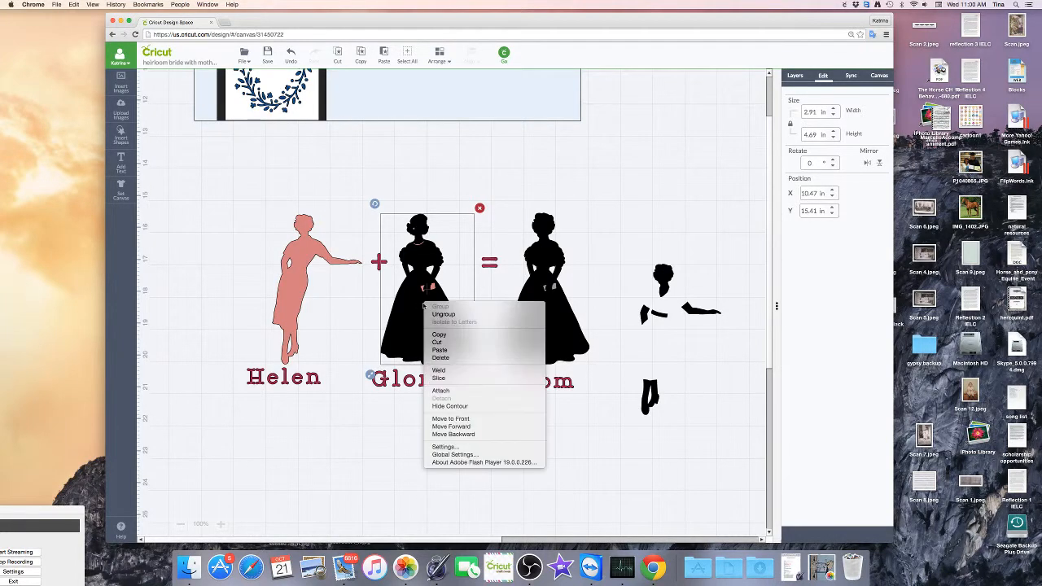
pyautogui.click(435, 313)
pyautogui.moveTo(434, 313); pyautogui.dragTo(366, 507)
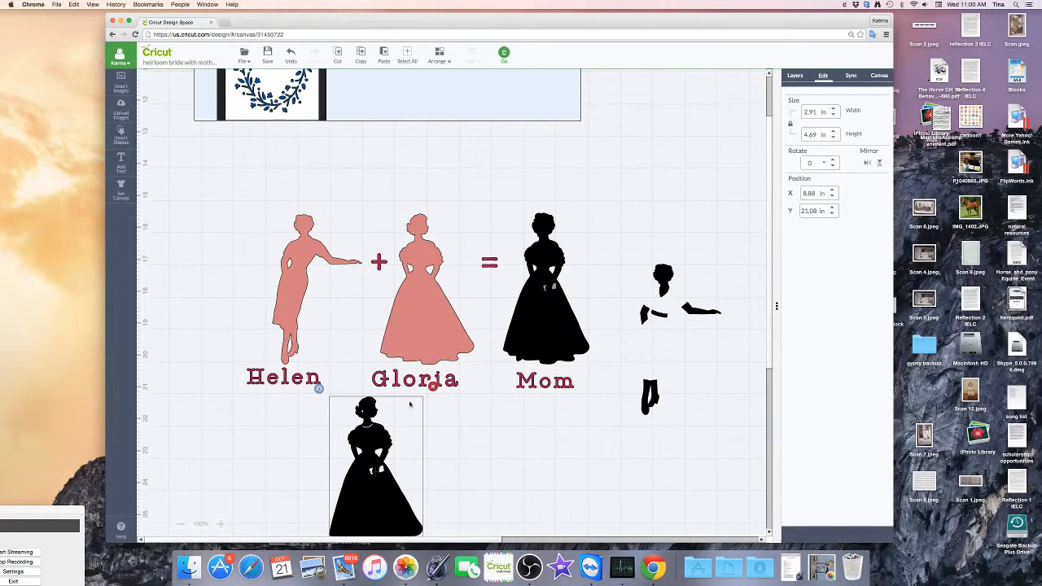
pyautogui.scroll(-2, 461, 433)
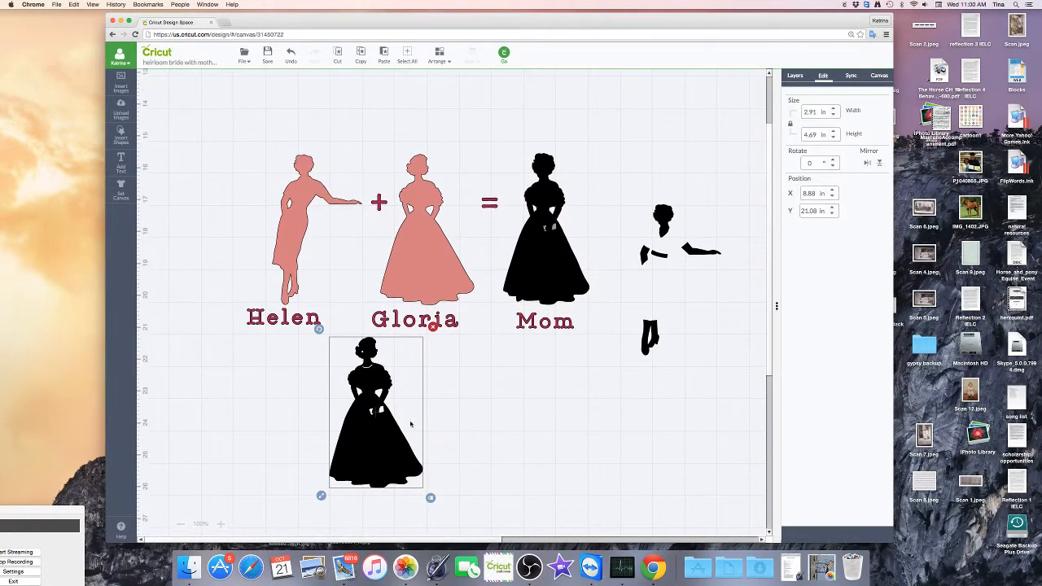
pyautogui.moveTo(386, 434); pyautogui.dragTo(410, 480)
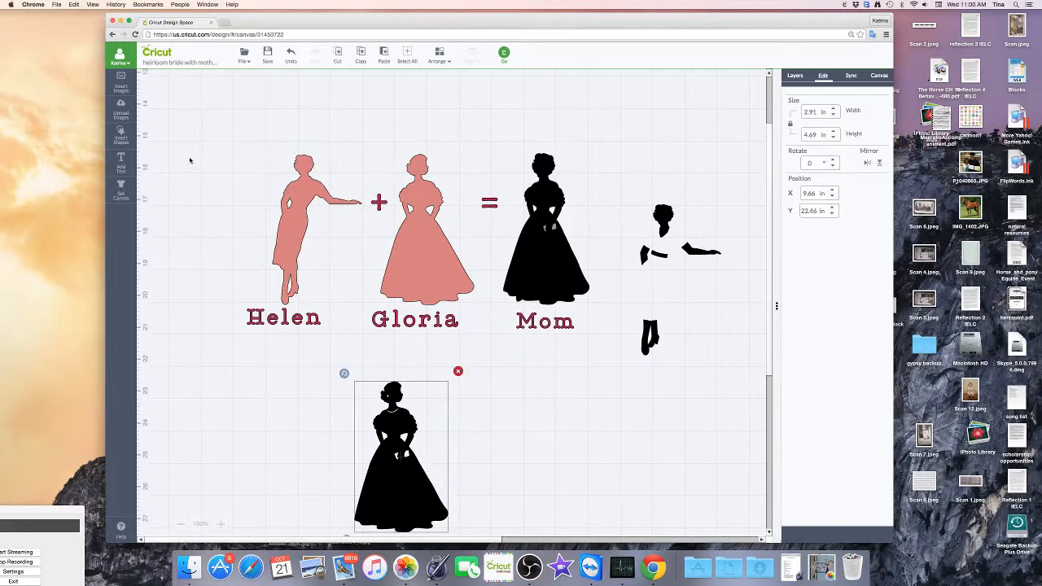
# Insert a circle and move it beside the separated black gown silhouette, at about X 9.78, Y 22.34 in.
pyautogui.click(121, 138)
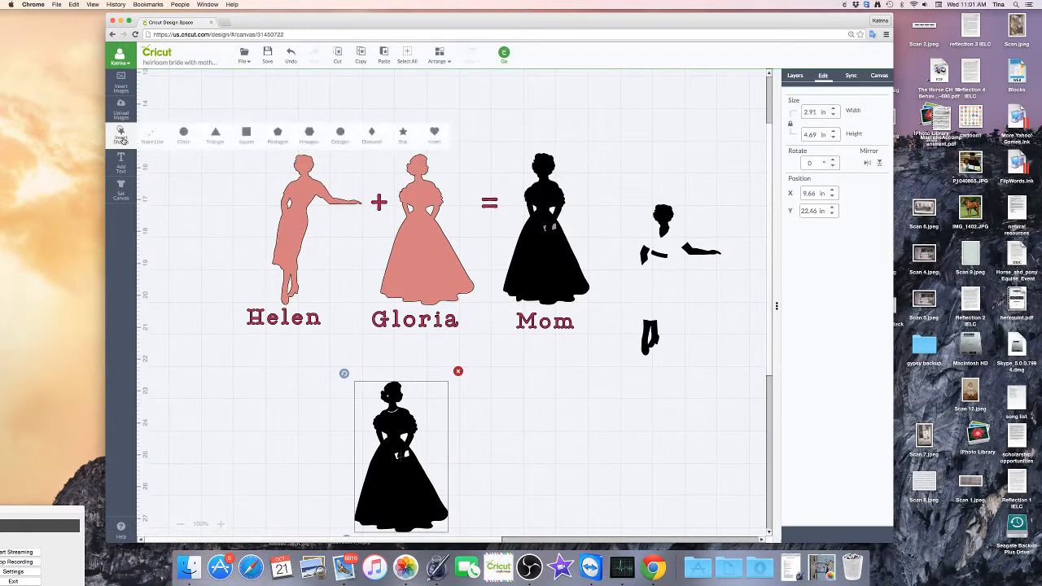
pyautogui.click(183, 135)
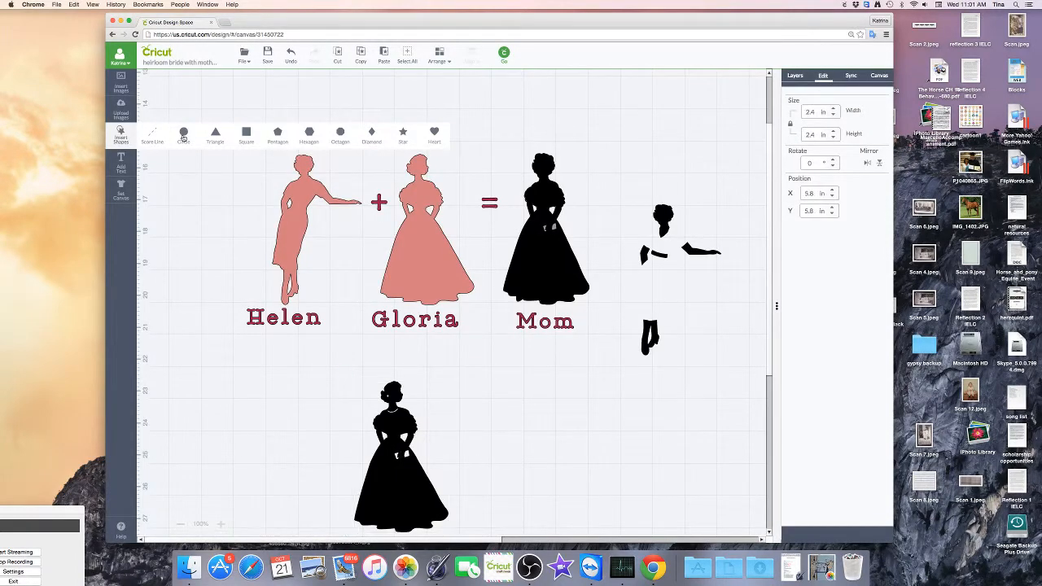
pyautogui.scroll(5, 281, 245)
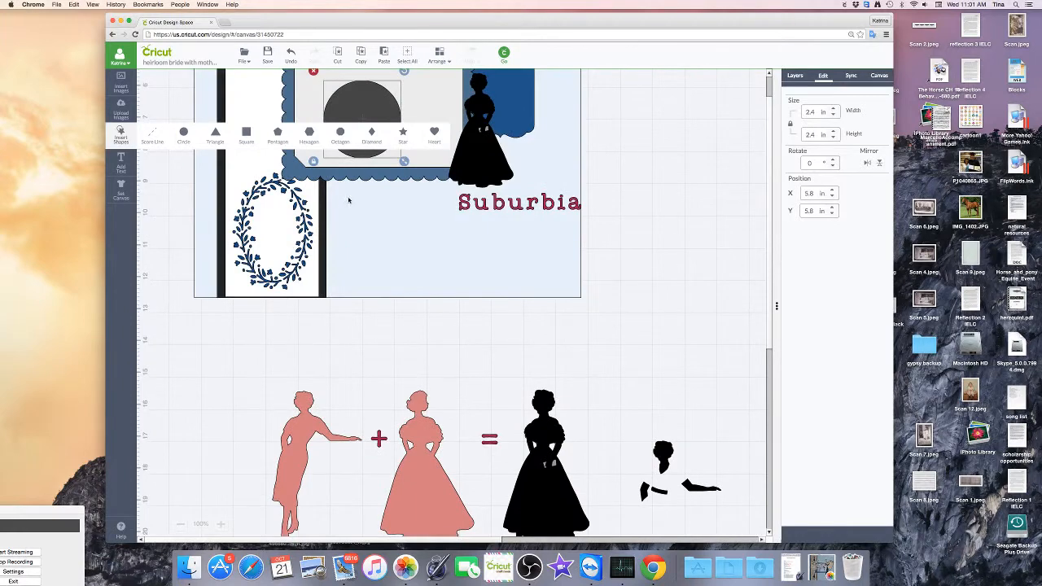
pyautogui.moveTo(371, 140); pyautogui.dragTo(375, 529)
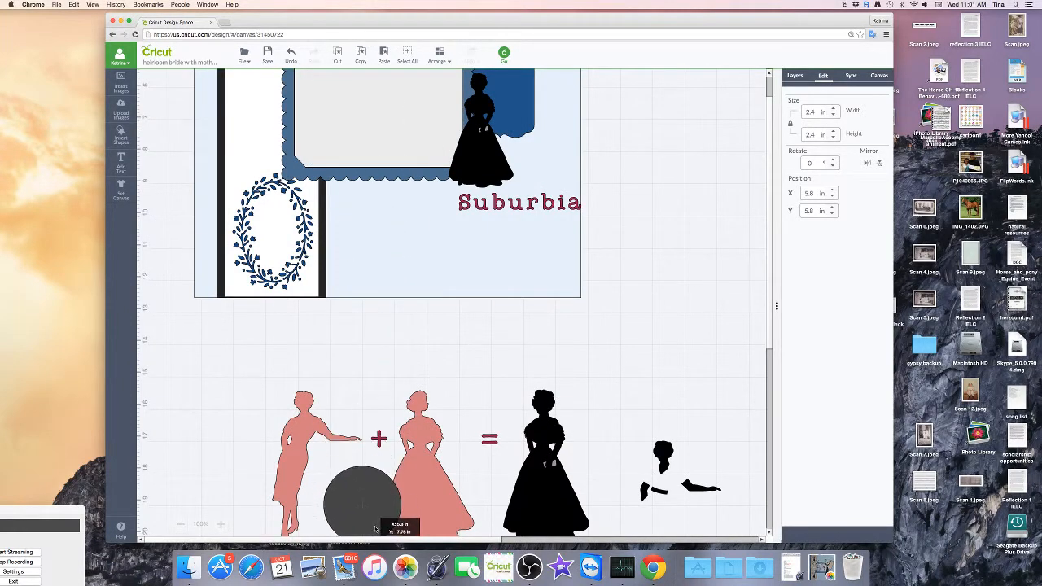
pyautogui.scroll(-4, 375, 529)
pyautogui.moveTo(351, 328); pyautogui.dragTo(491, 476)
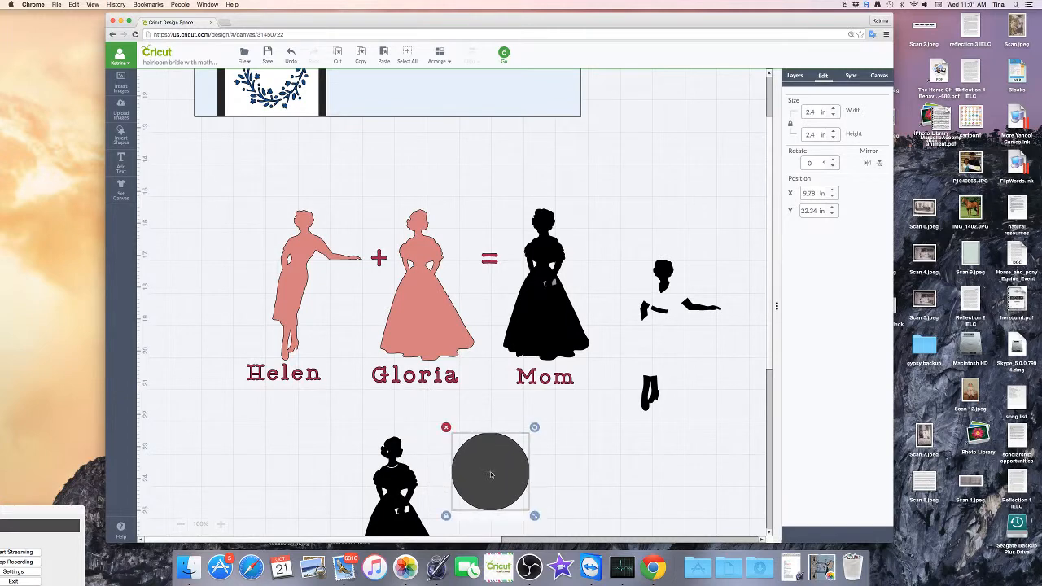
pyautogui.scroll(-3, 492, 470)
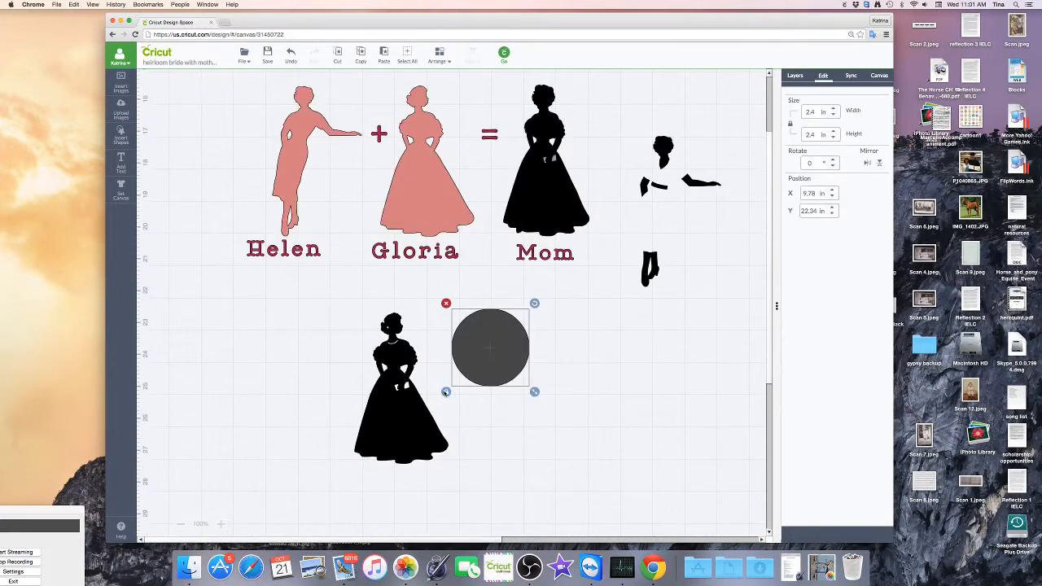
# Slice the head off the black gown silhouette using the circle narrowed to a tall oval over it.
pyautogui.moveTo(534, 392); pyautogui.dragTo(490, 394)
pyautogui.moveTo(357, 432); pyautogui.dragTo(440, 475)
pyautogui.click(608, 449)
pyautogui.moveTo(390, 291); pyautogui.dragTo(538, 524)
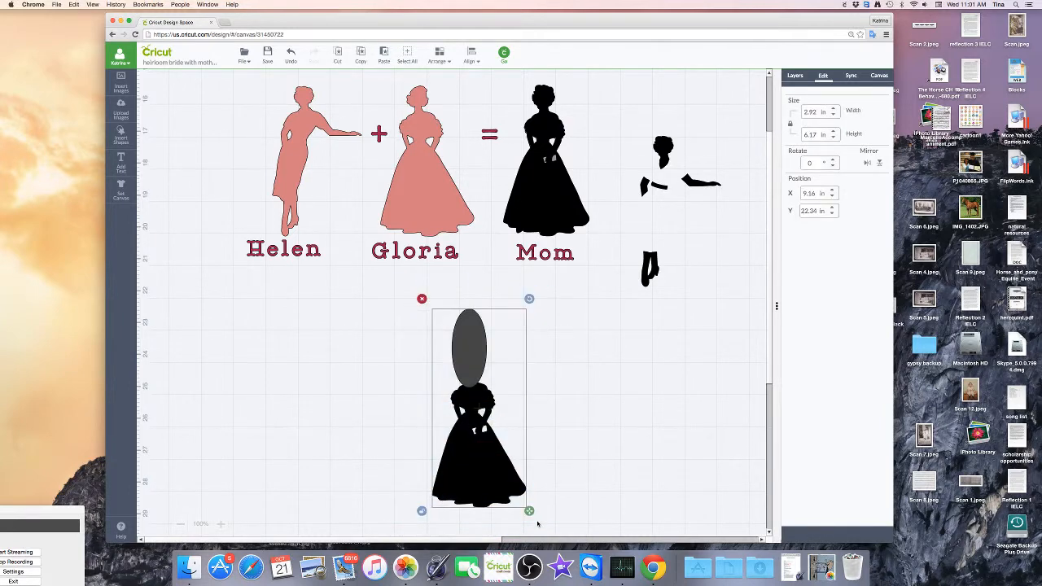
pyautogui.click(795, 76)
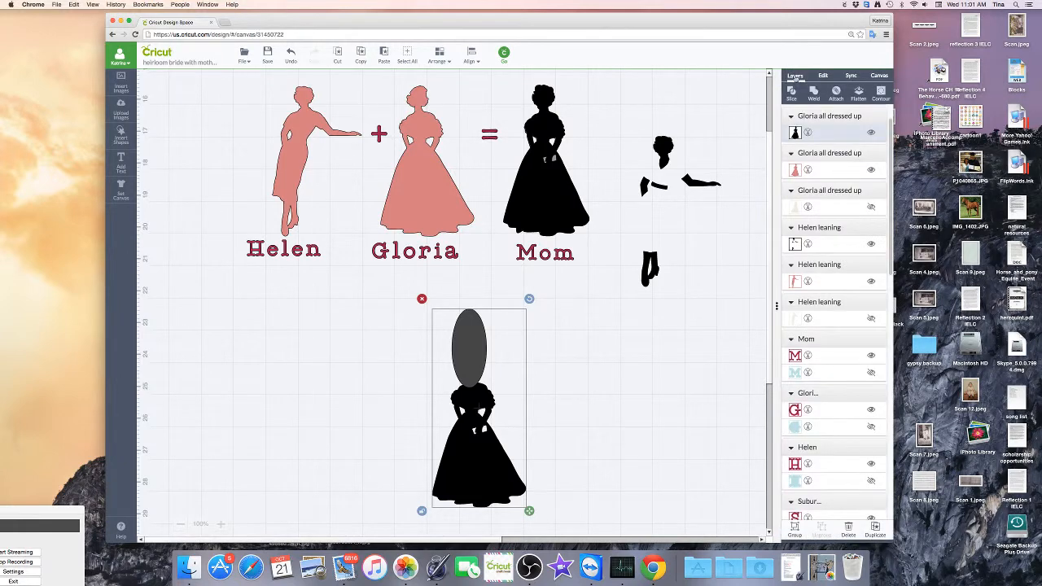
pyautogui.click(790, 94)
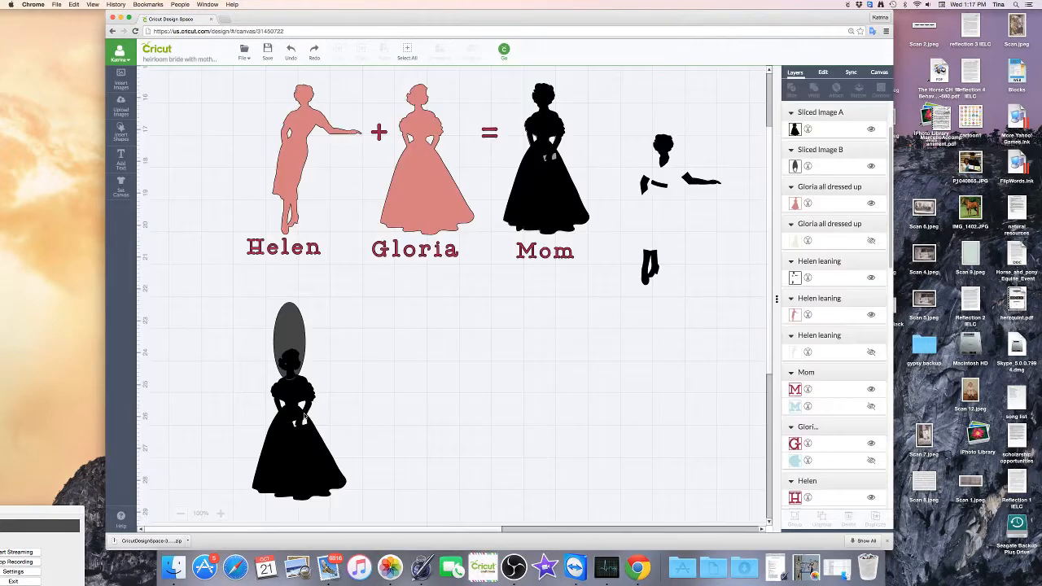
# Move the headless gown silhouette clear of the sliced oval and bring the leaning figure's black pieces down beside it.
pyautogui.moveTo(301, 430); pyautogui.dragTo(334, 437)
pyautogui.moveTo(427, 414); pyautogui.dragTo(499, 417)
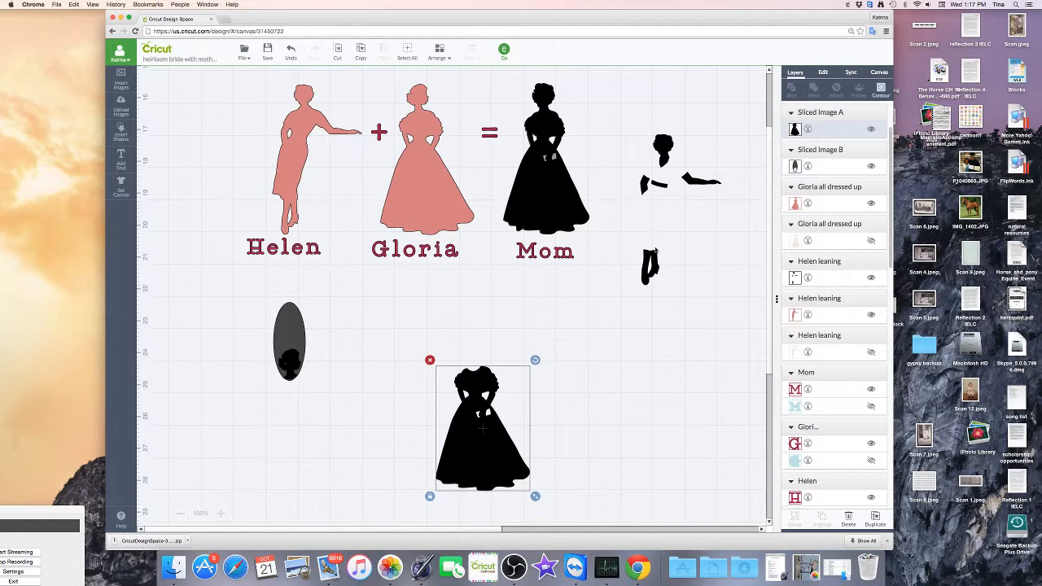
pyautogui.moveTo(653, 264); pyautogui.dragTo(604, 433)
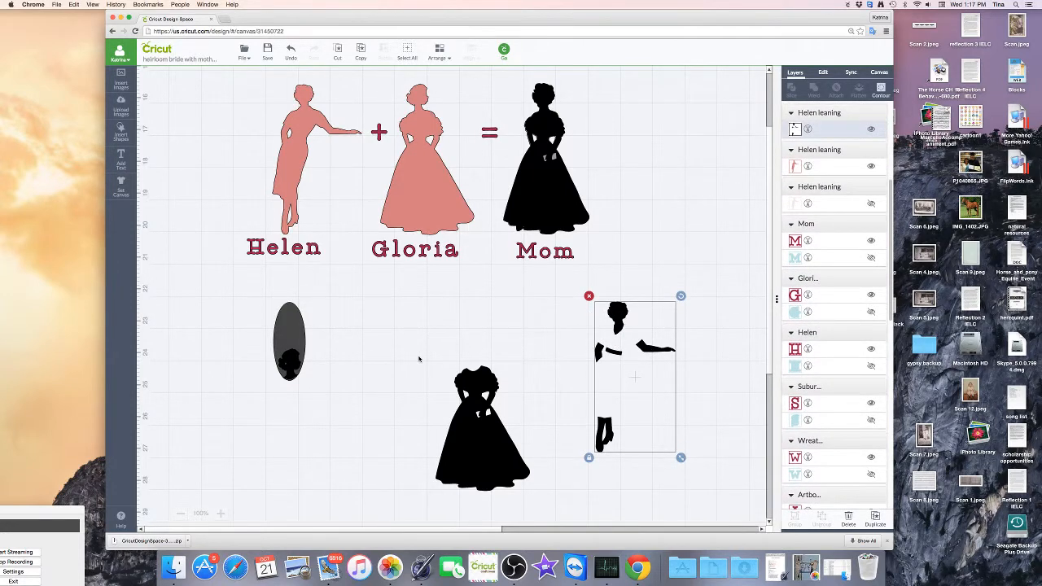
# Pull the sliced oval off the cut head, turn it upside down, and place it over the leaning figure's black head.
pyautogui.moveTo(304, 338); pyautogui.dragTo(402, 336)
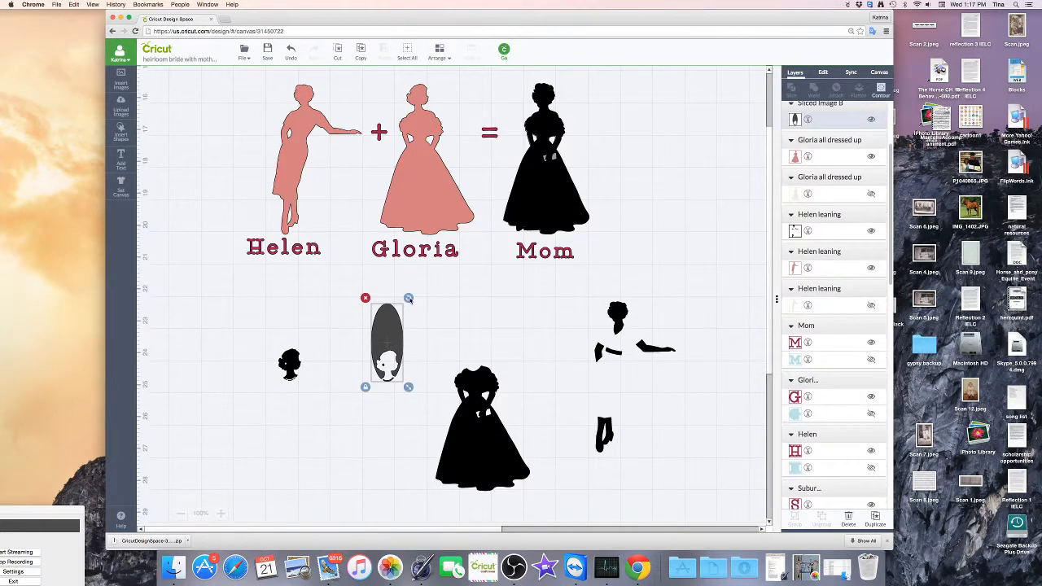
pyautogui.moveTo(408, 298); pyautogui.dragTo(350, 422)
pyautogui.moveTo(389, 358); pyautogui.dragTo(637, 316)
# Slice the leaning figure's black head off its separated pieces using the upside-down oval placed over it.
pyautogui.click(577, 284)
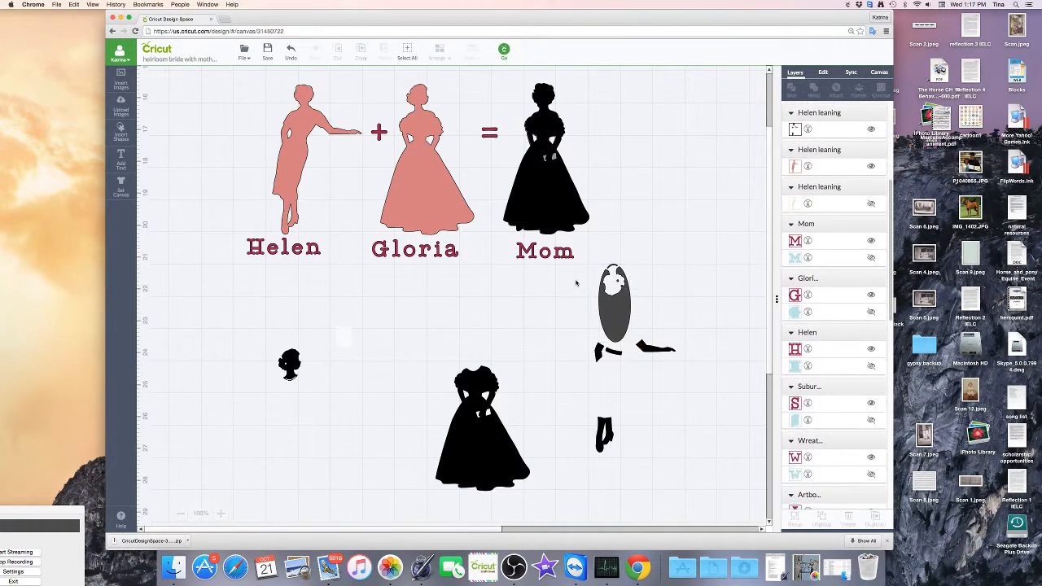
pyautogui.moveTo(581, 258); pyautogui.dragTo(689, 493)
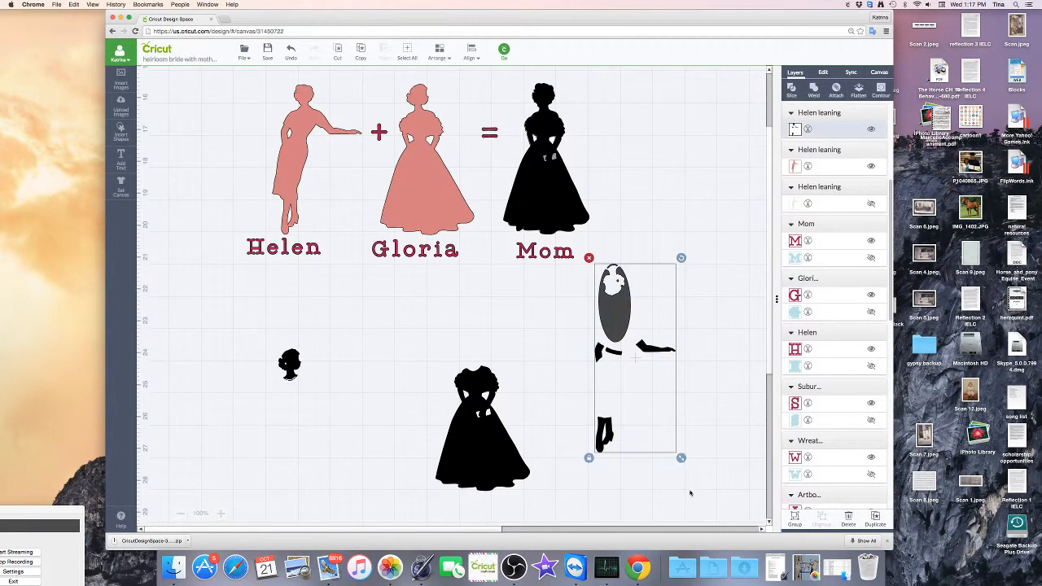
pyautogui.rightClick(642, 432)
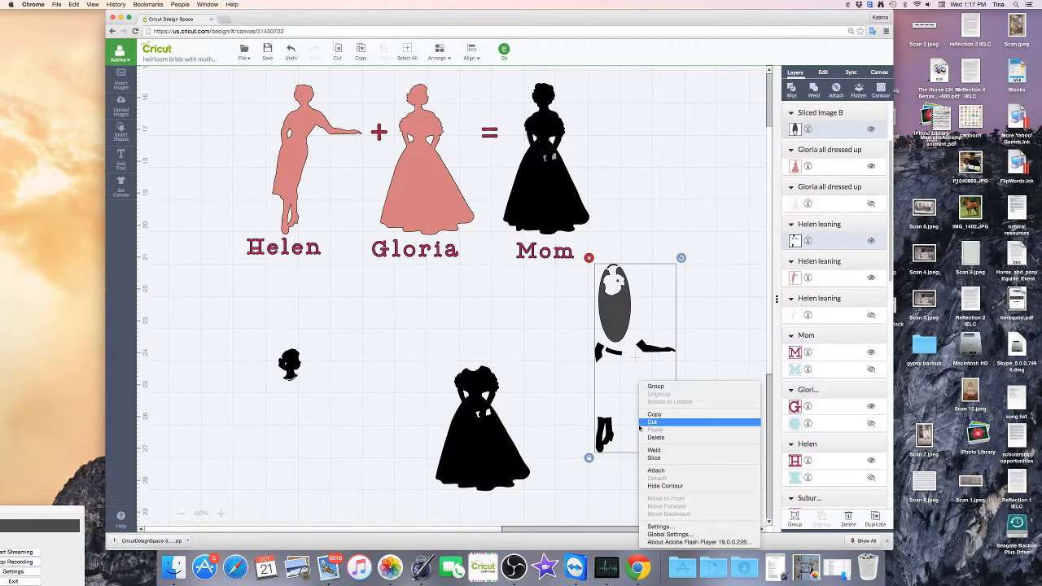
pyautogui.click(663, 459)
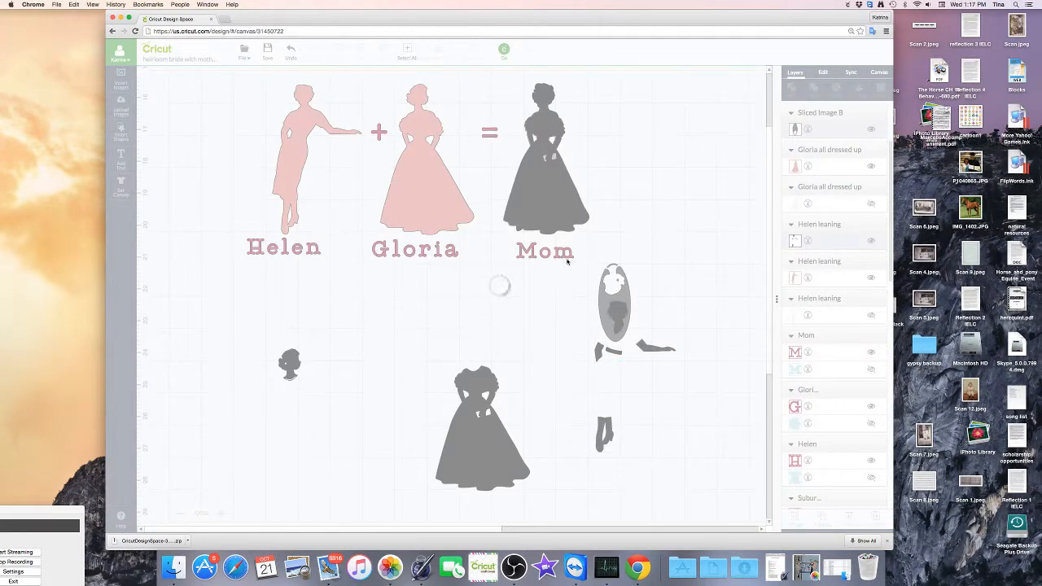
# Move the cut-out head of the leaning figure onto the neck of the headless gown silhouette, at about X 10.01, Y 23.26 in.
pyautogui.moveTo(602, 297); pyautogui.dragTo(464, 352)
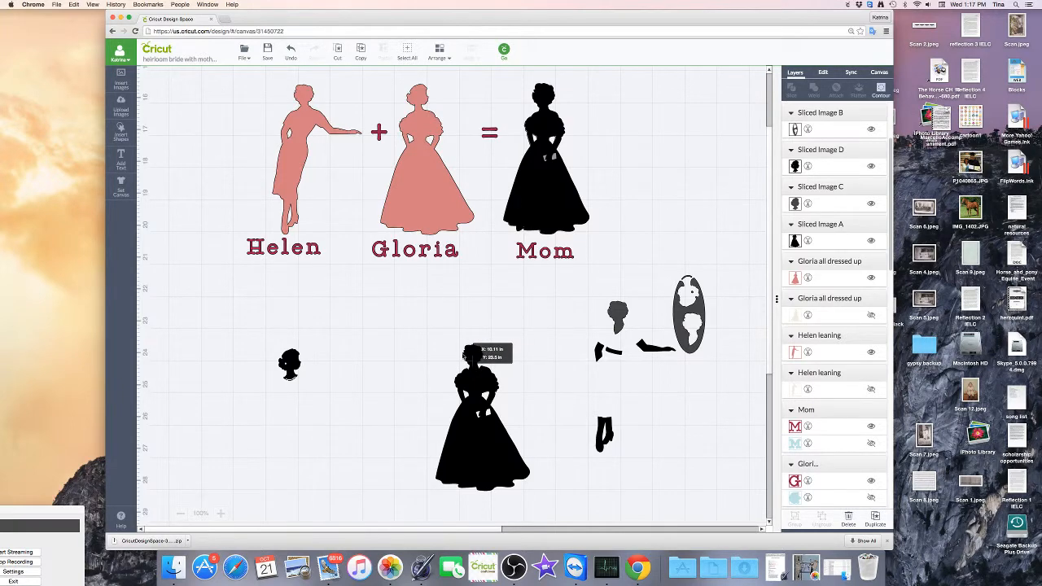
pyautogui.moveTo(465, 352); pyautogui.dragTo(480, 370)
pyautogui.moveTo(461, 330); pyautogui.dragTo(477, 350)
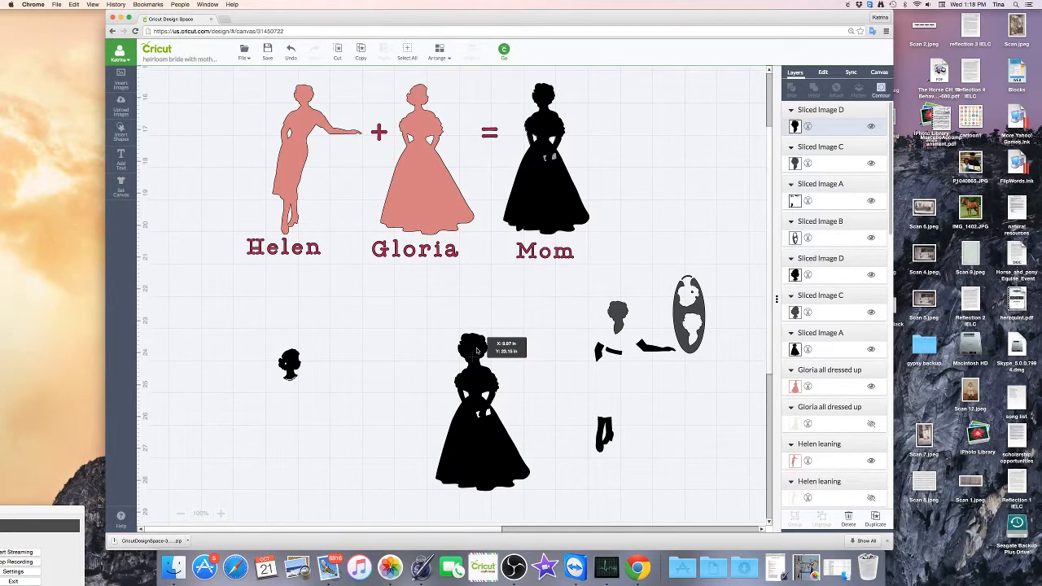
pyautogui.moveTo(477, 350)
pyautogui.mouseDown()
pyautogui.moveTo(494, 390)
pyautogui.moveTo(476, 352)
pyautogui.mouseUp()
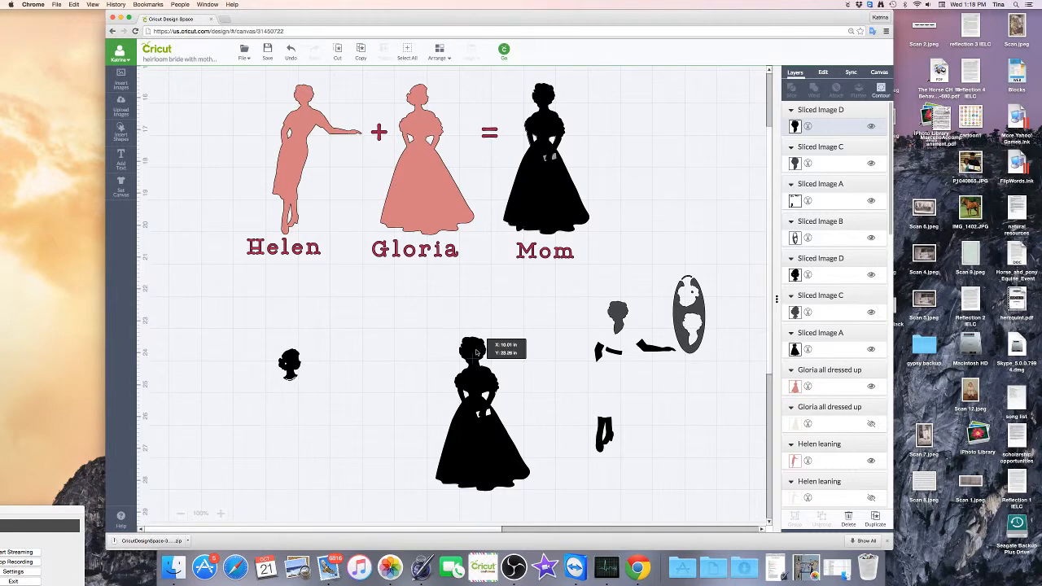
pyautogui.moveTo(476, 352); pyautogui.dragTo(476, 351)
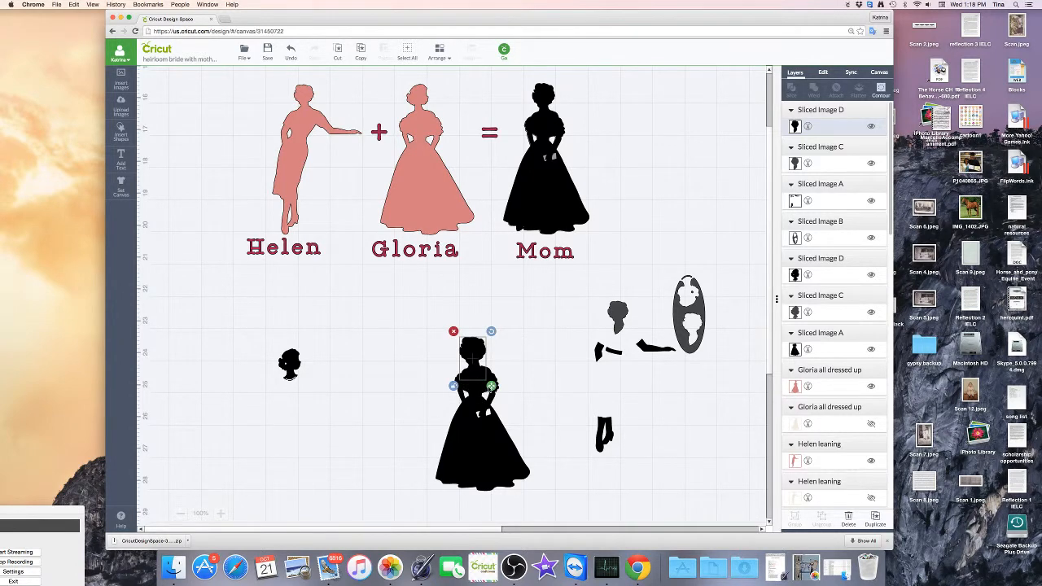
# Fine-tune the size of the head and nudge it into line with the gown's neckline, at about X 9.99, Y 23.22 in.
pyautogui.moveTo(491, 385); pyautogui.dragTo(492, 389)
pyautogui.moveTo(474, 347); pyautogui.dragTo(474, 347)
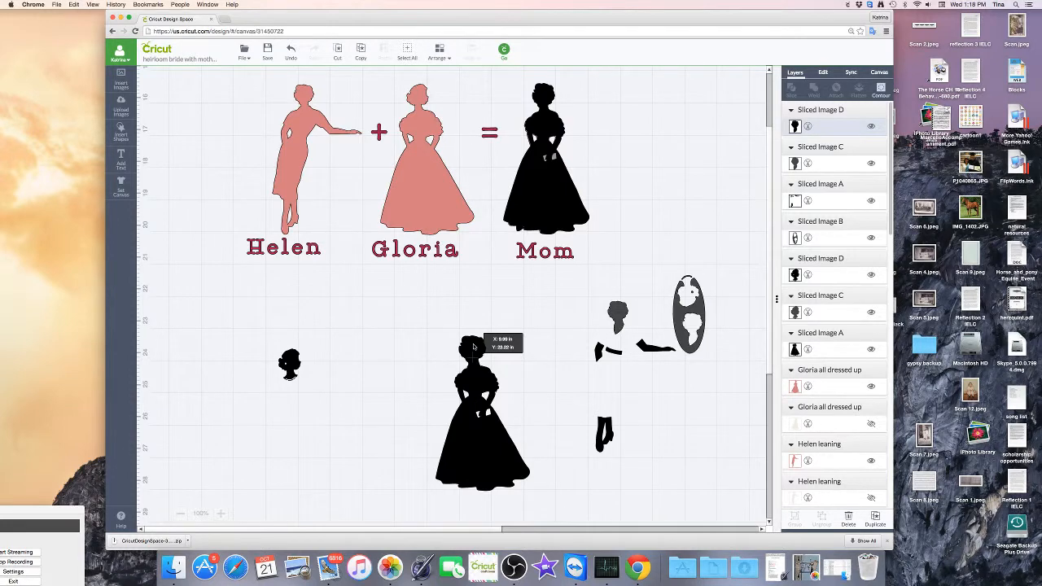
pyautogui.moveTo(474, 347); pyautogui.dragTo(474, 346)
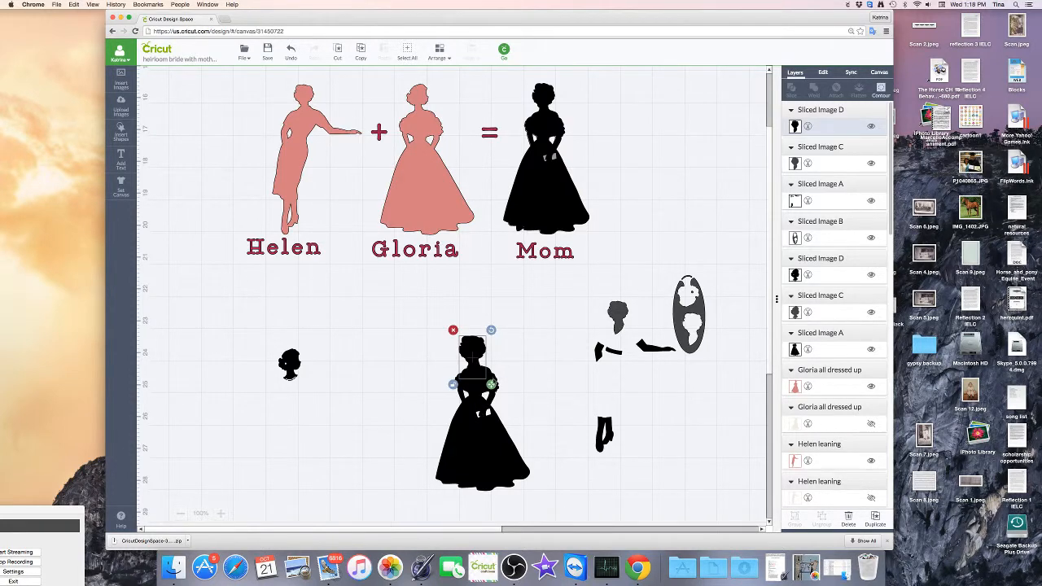
pyautogui.moveTo(491, 383); pyautogui.dragTo(472, 354)
# Weld the head and the gown silhouette into one figure and move it beneath the Gloria label.
pyautogui.click(540, 375)
pyautogui.moveTo(416, 311); pyautogui.dragTo(546, 508)
pyautogui.rightClick(496, 440)
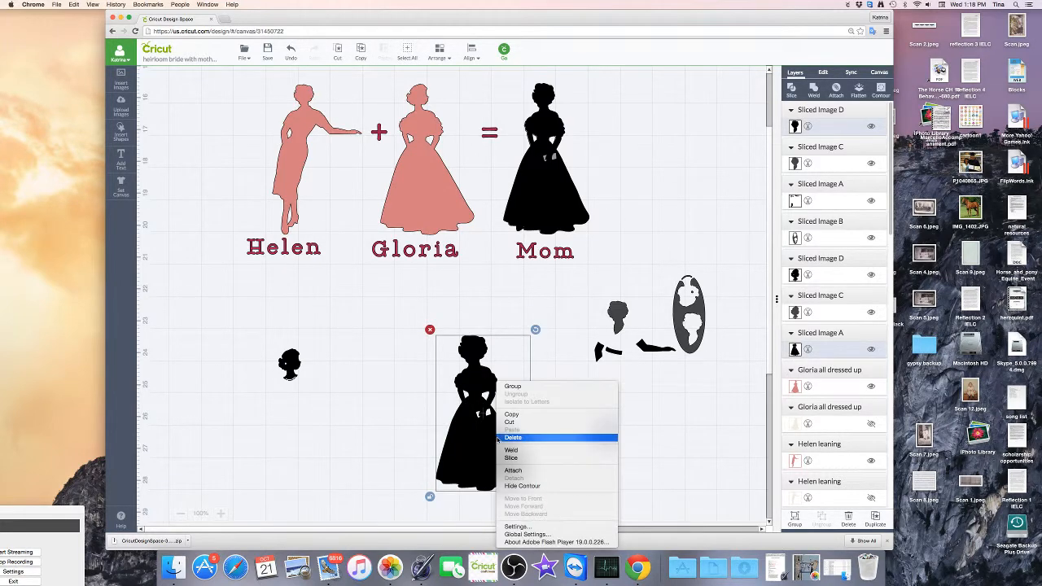
pyautogui.click(521, 452)
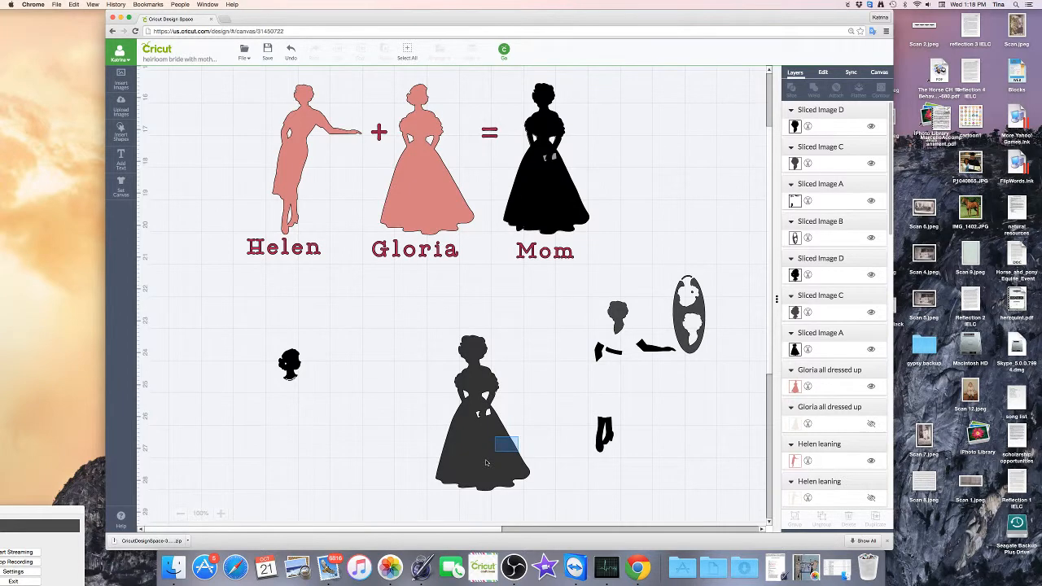
pyautogui.moveTo(466, 466); pyautogui.dragTo(397, 411)
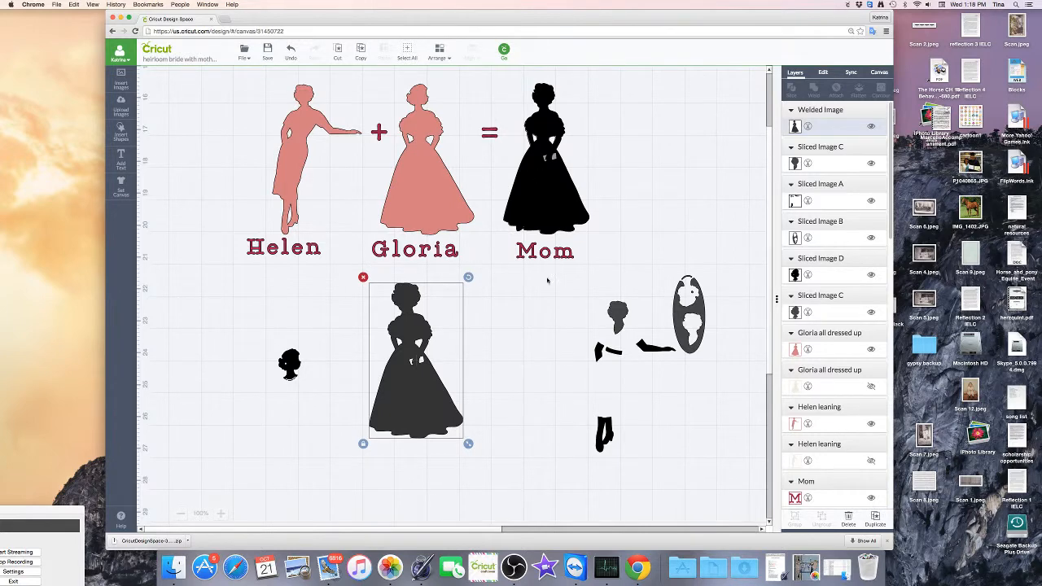
pyautogui.click(534, 323)
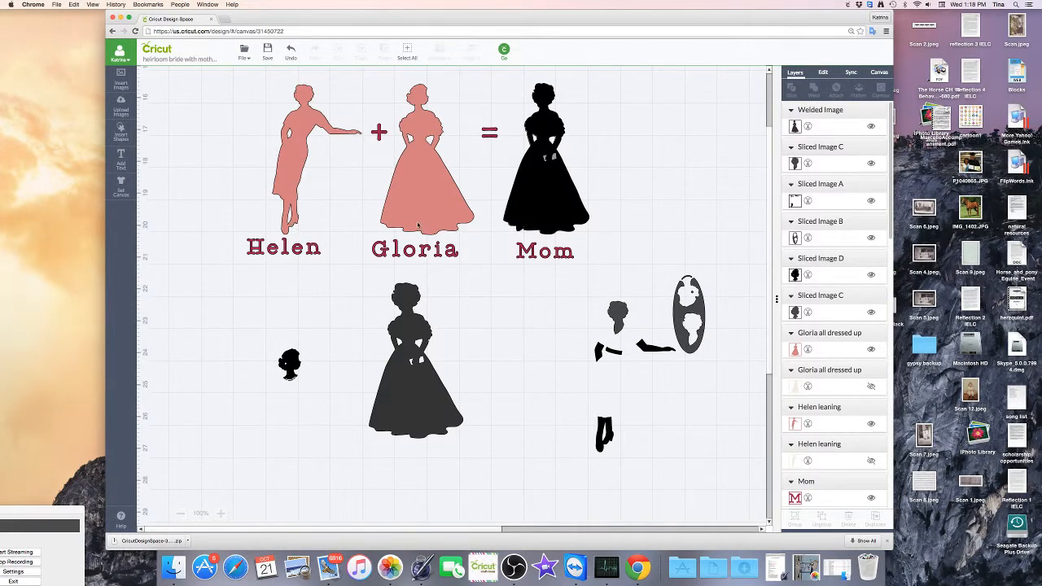
# Review the scrapbook page layout with the Mom silhouette beside the scalloped frame, and bring up the minimized window.
pyautogui.scroll(10, 455, 395)
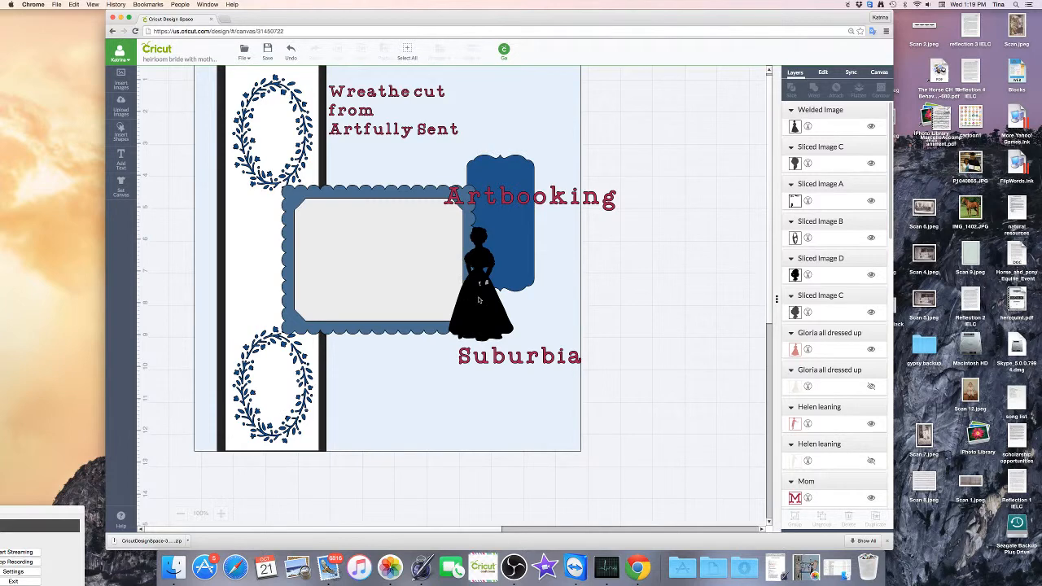
pyautogui.scroll(-10, 546, 385)
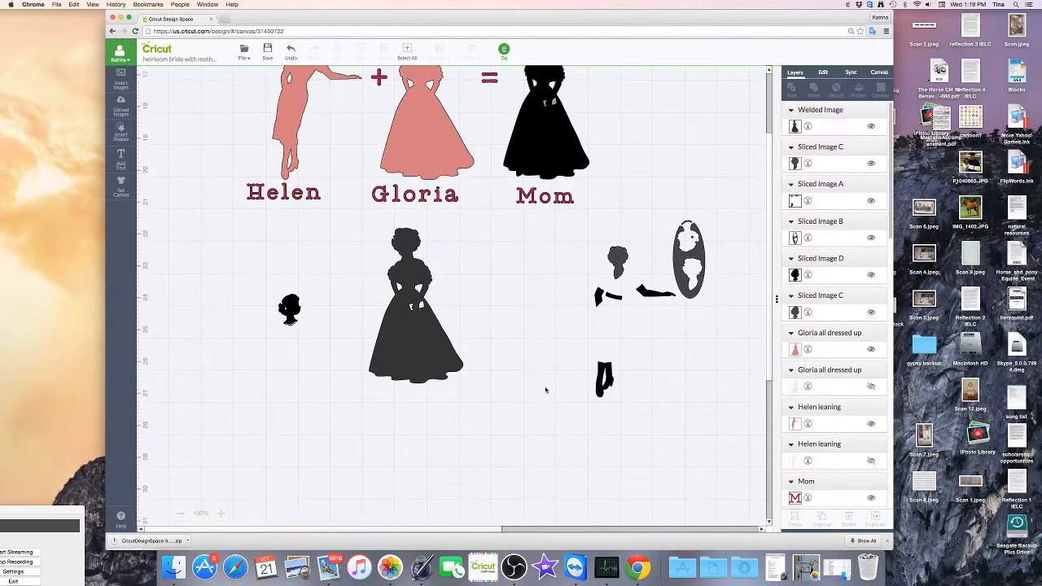
pyautogui.scroll(3, 545, 390)
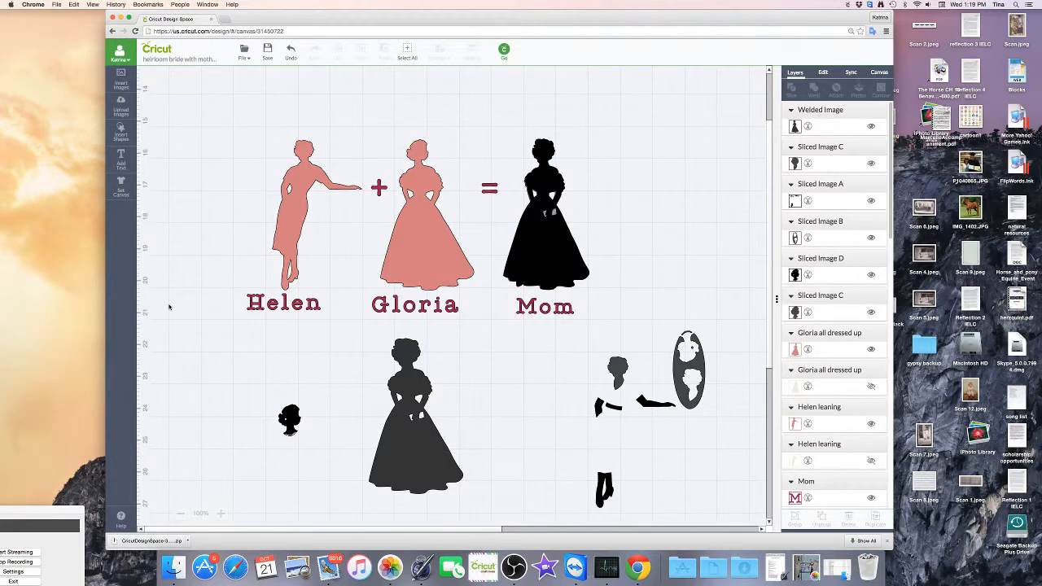
pyautogui.scroll(10, 169, 307)
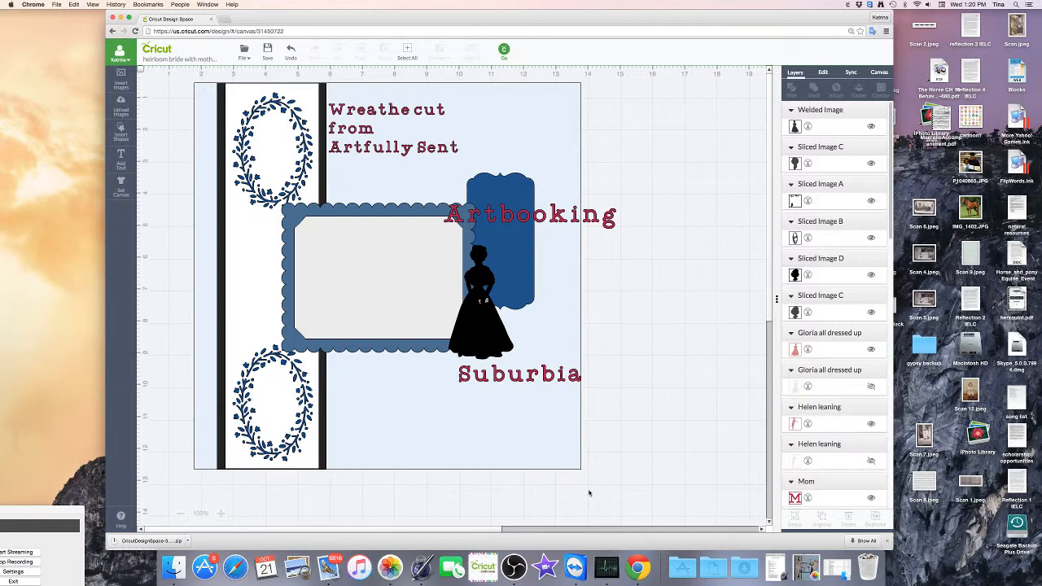
pyautogui.click(806, 570)
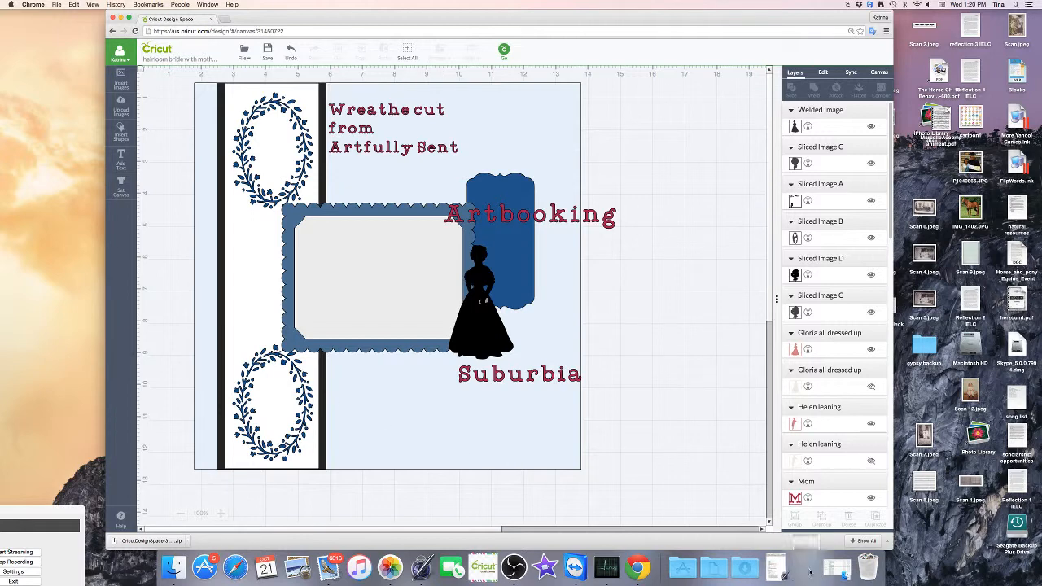